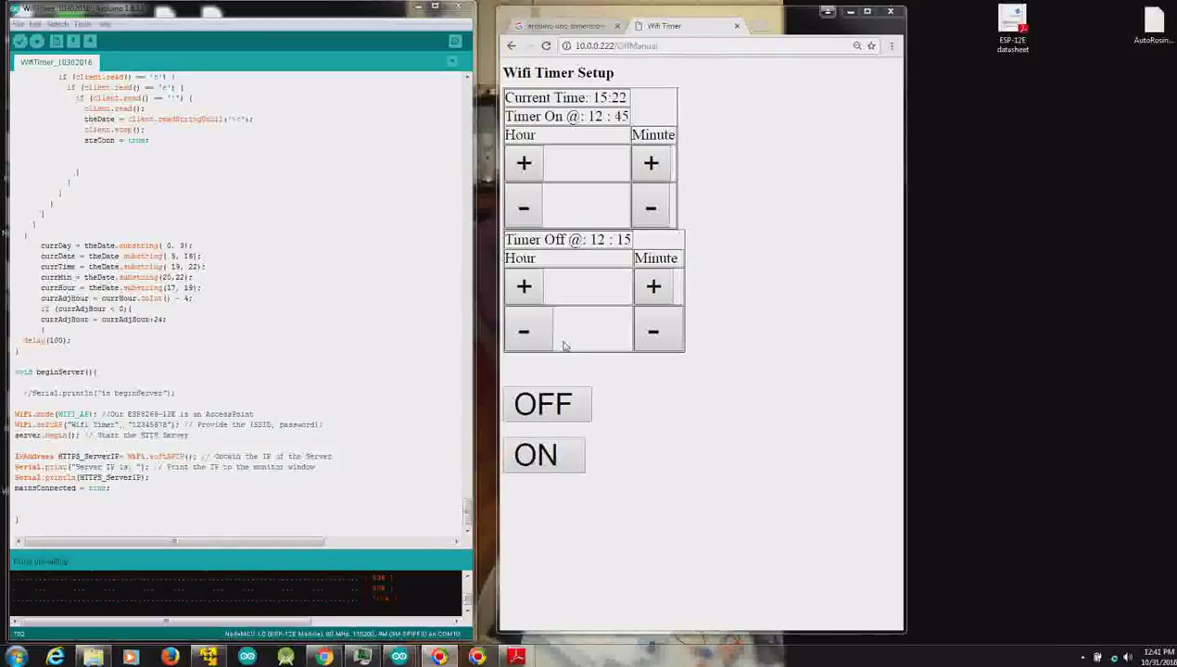
Open the Serial Monitor to read the ESP8266 server IP 192.168.4.1
{"action": "left_click", "coordinate": [454, 41]}
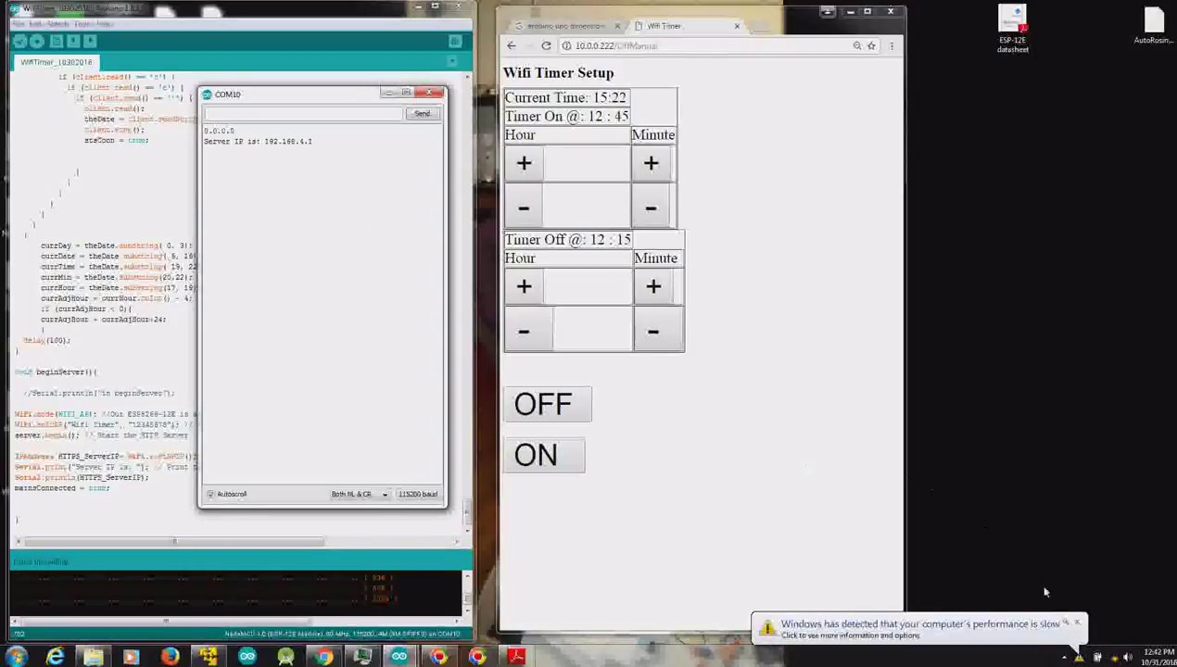
{"action": "left_click", "coordinate": [1076, 623]}
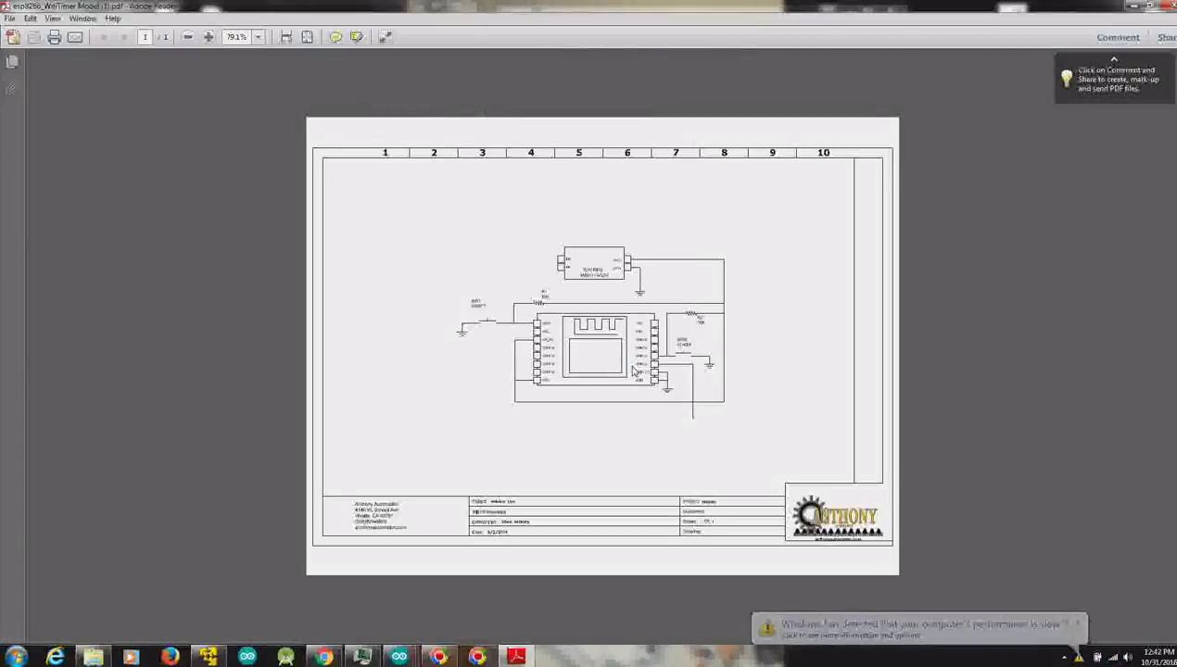
{"action": "scroll", "coordinate": [637, 370], "scroll_direction": "up", "scroll_amount": 1}
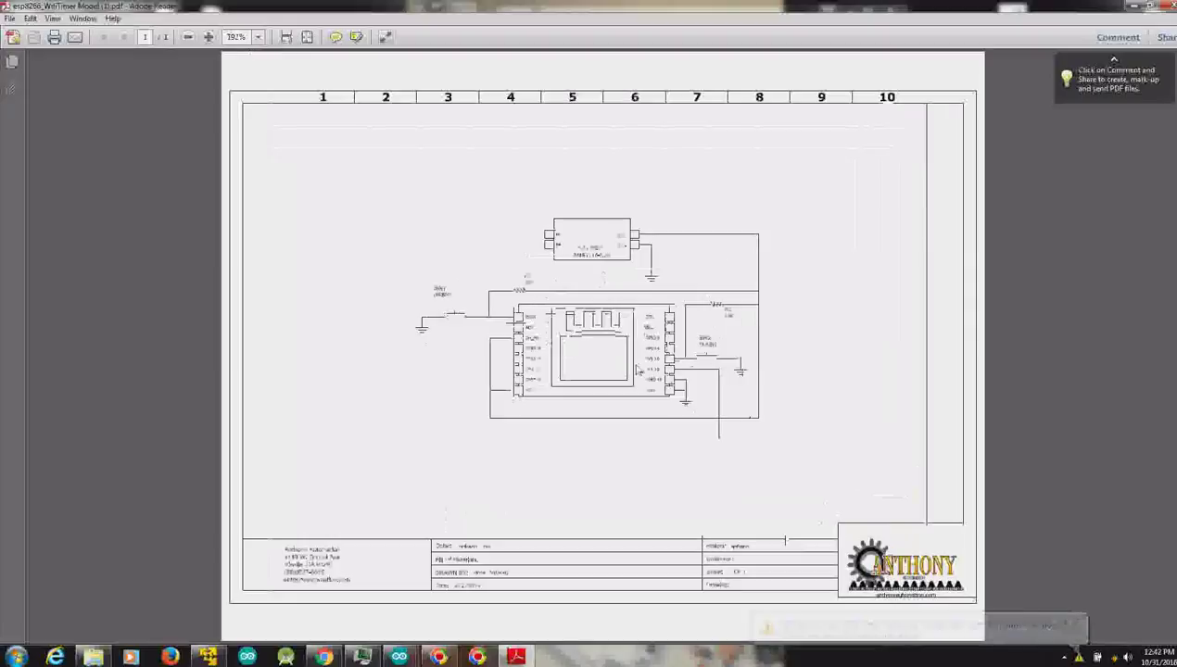
{"action": "scroll", "coordinate": [638, 371], "scroll_direction": "up", "scroll_amount": 1}
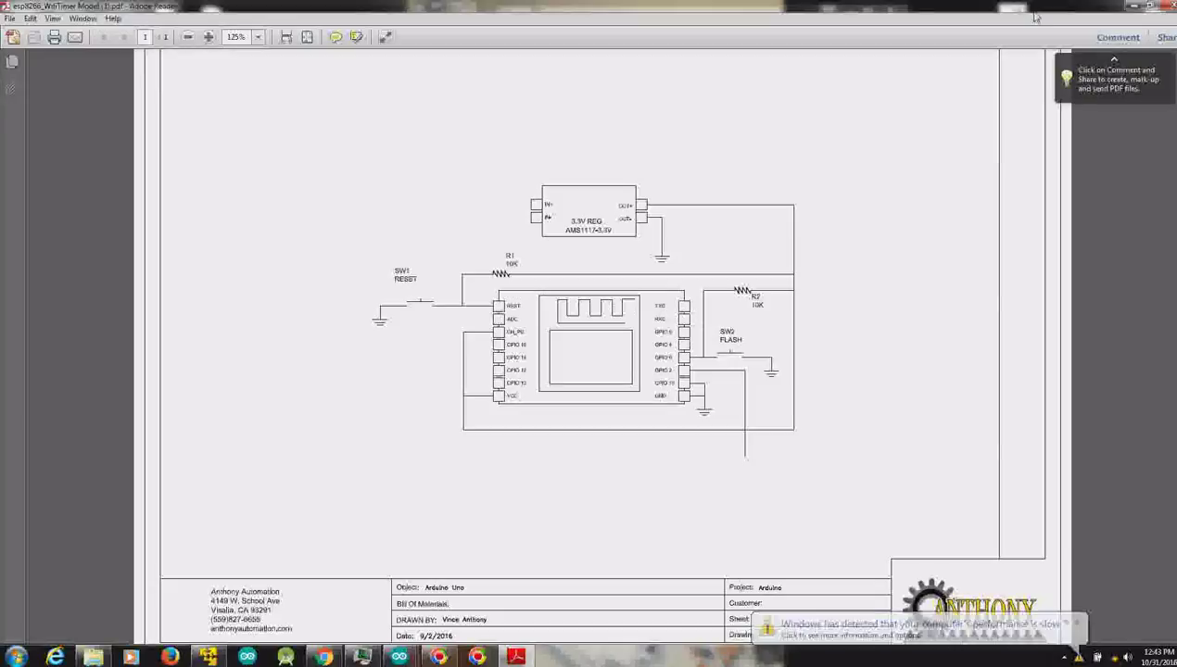
{"action": "left_click", "coordinate": [1133, 6]}
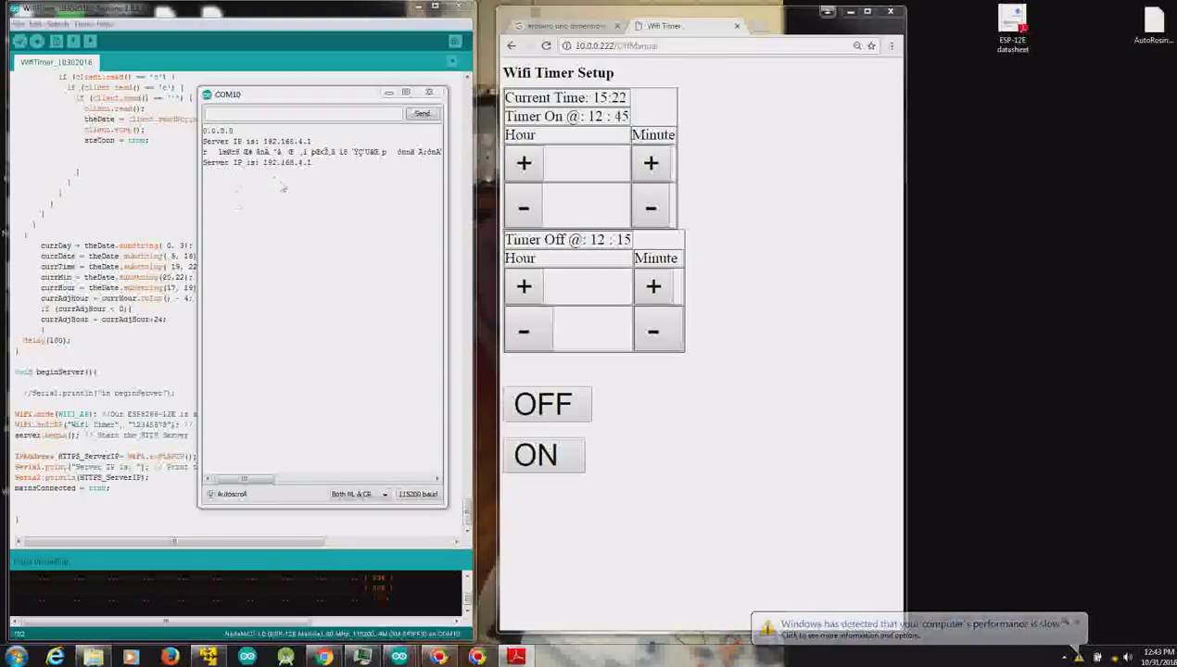
Try joining the Wifi Timer network with its security key, then dismiss the failure message
{"action": "left_click", "coordinate": [1115, 658]}
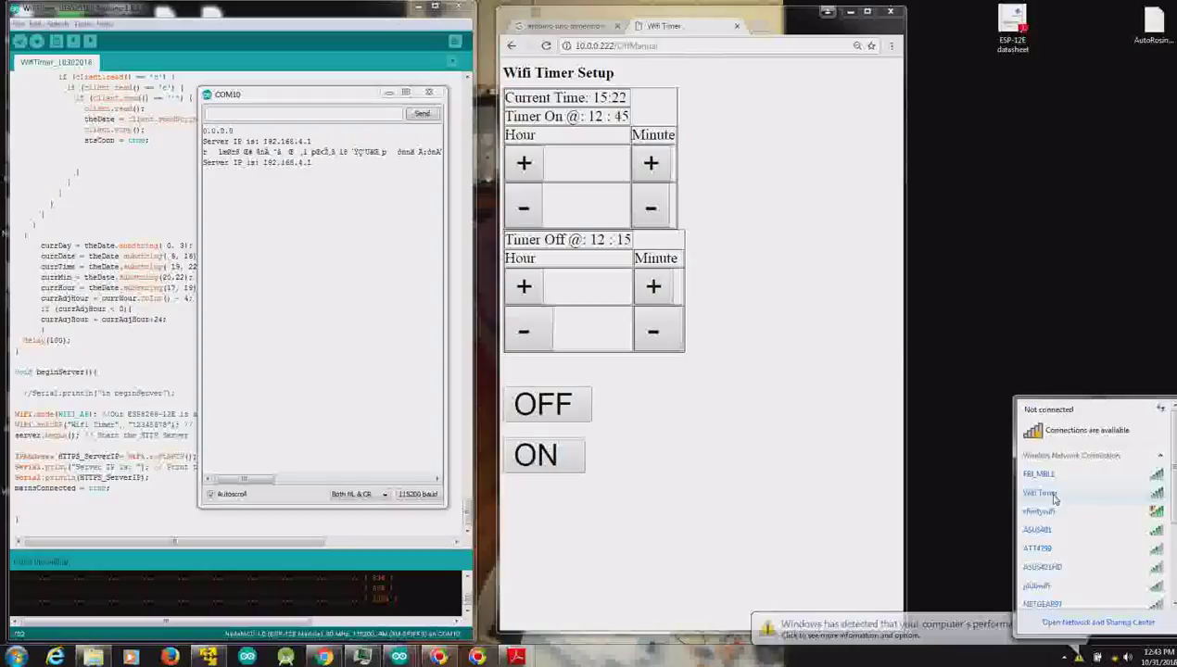
{"action": "left_click", "coordinate": [1039, 492]}
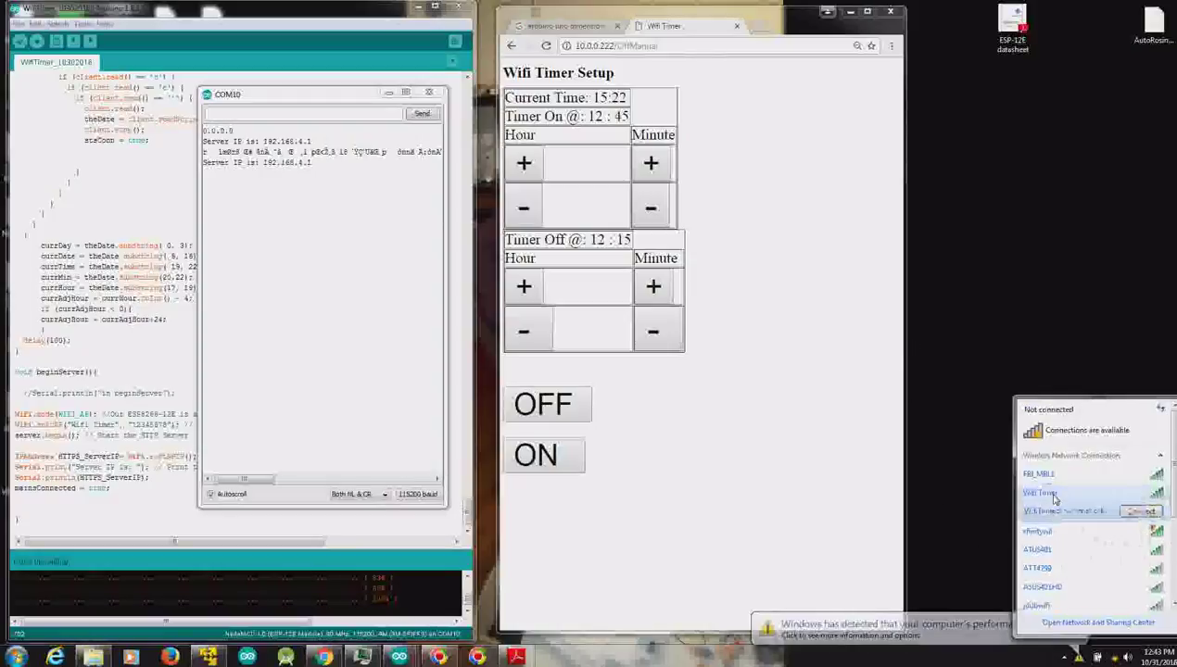
{"action": "left_click", "coordinate": [1140, 511]}
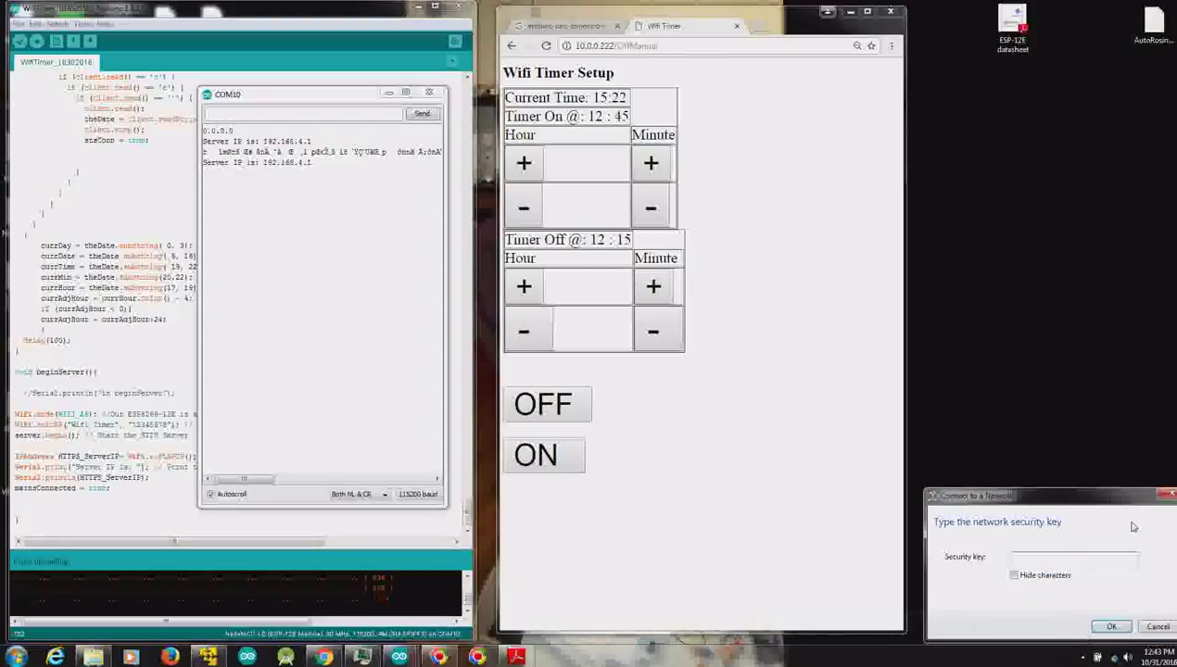
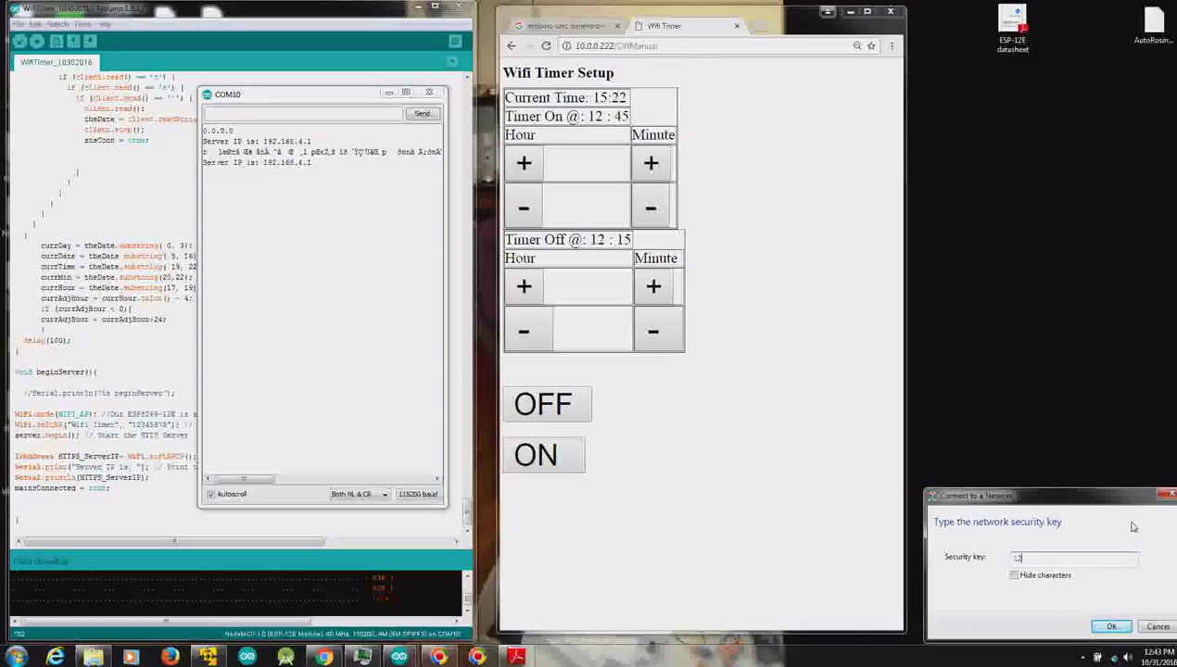
{"action": "left_click", "coordinate": [1111, 626]}
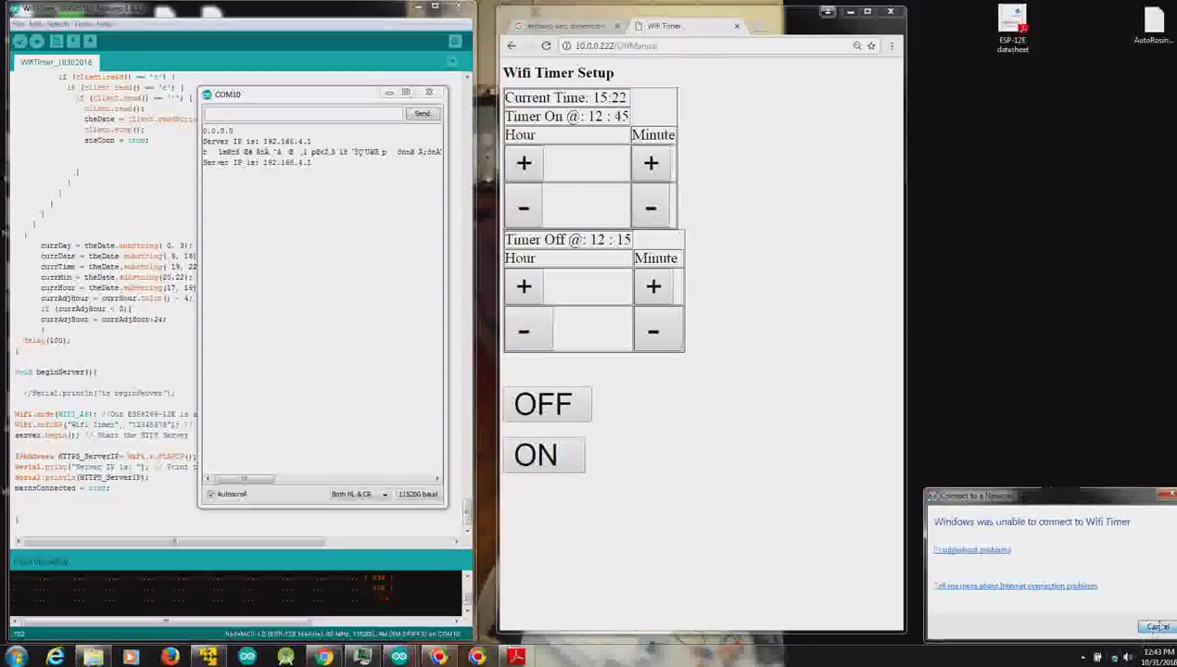
{"action": "left_click", "coordinate": [1154, 626]}
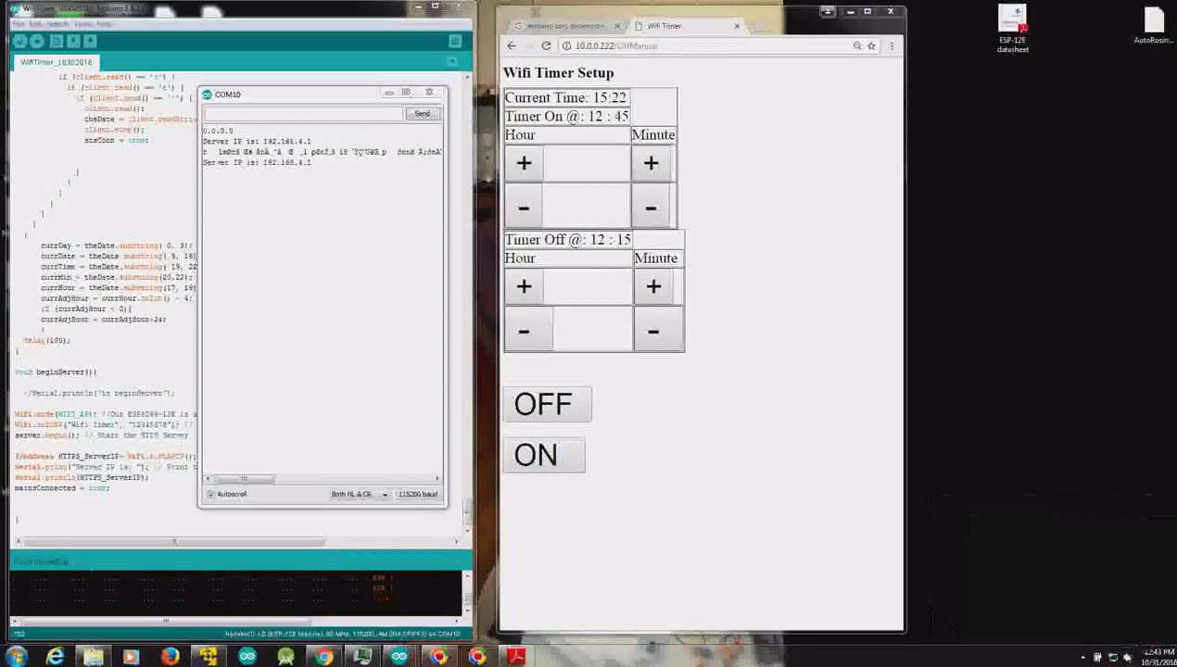
Retry connecting to Wifi Timer and submit the network security key again
{"action": "left_click", "coordinate": [1116, 658]}
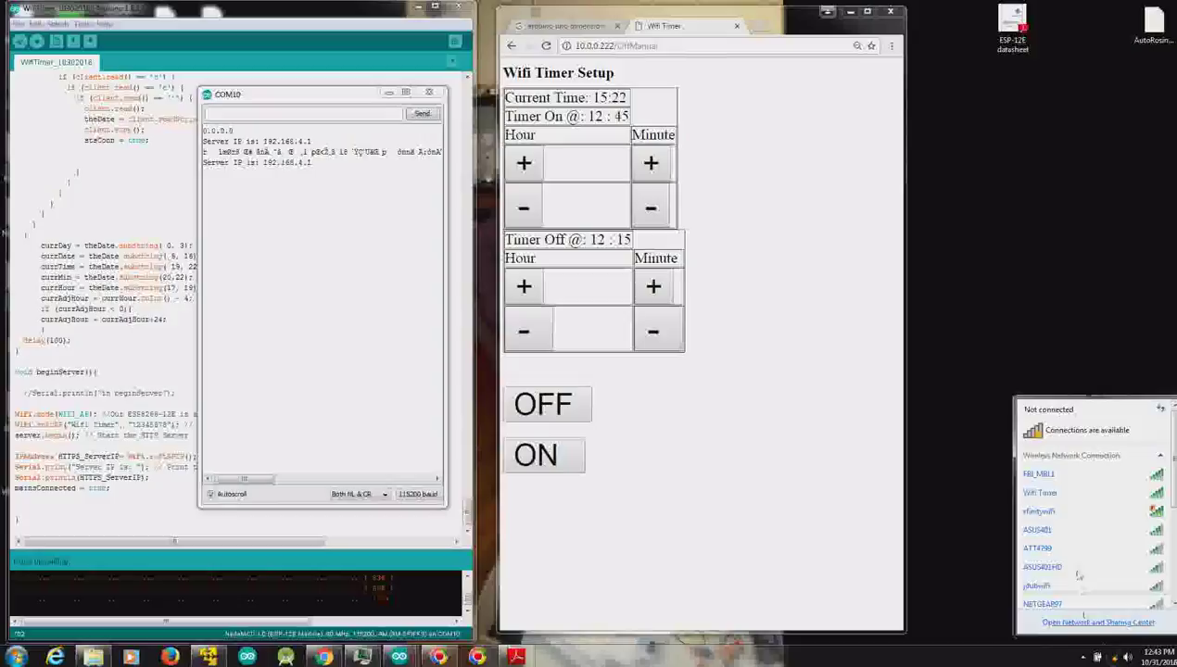
{"action": "double_click", "coordinate": [1053, 499]}
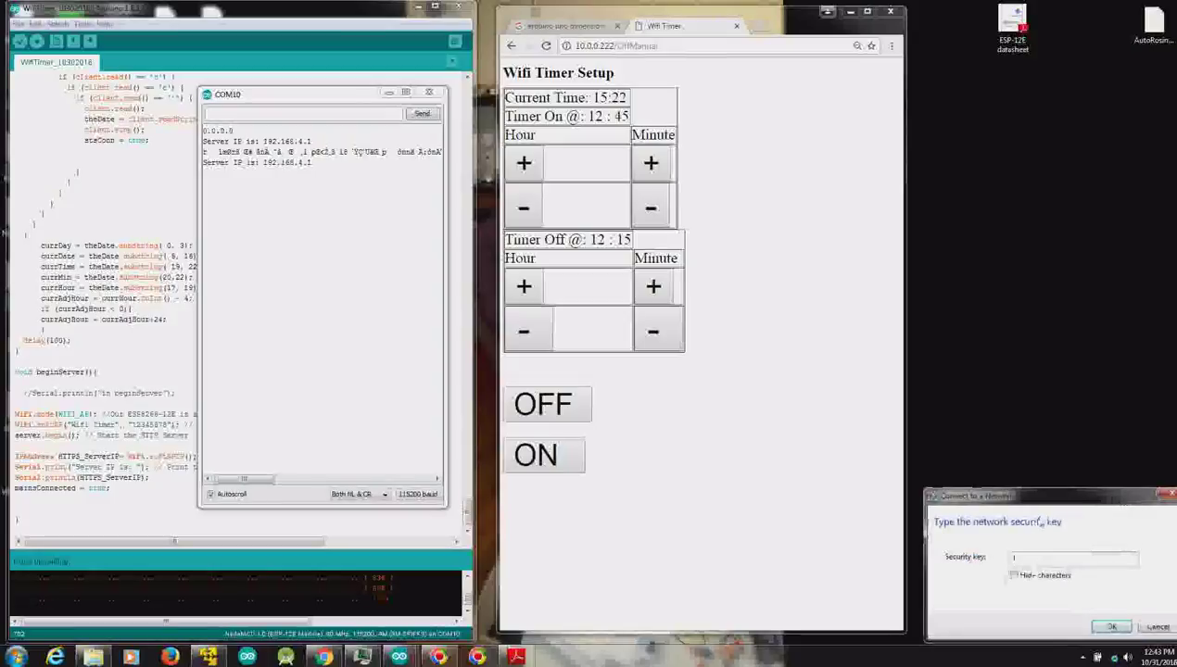
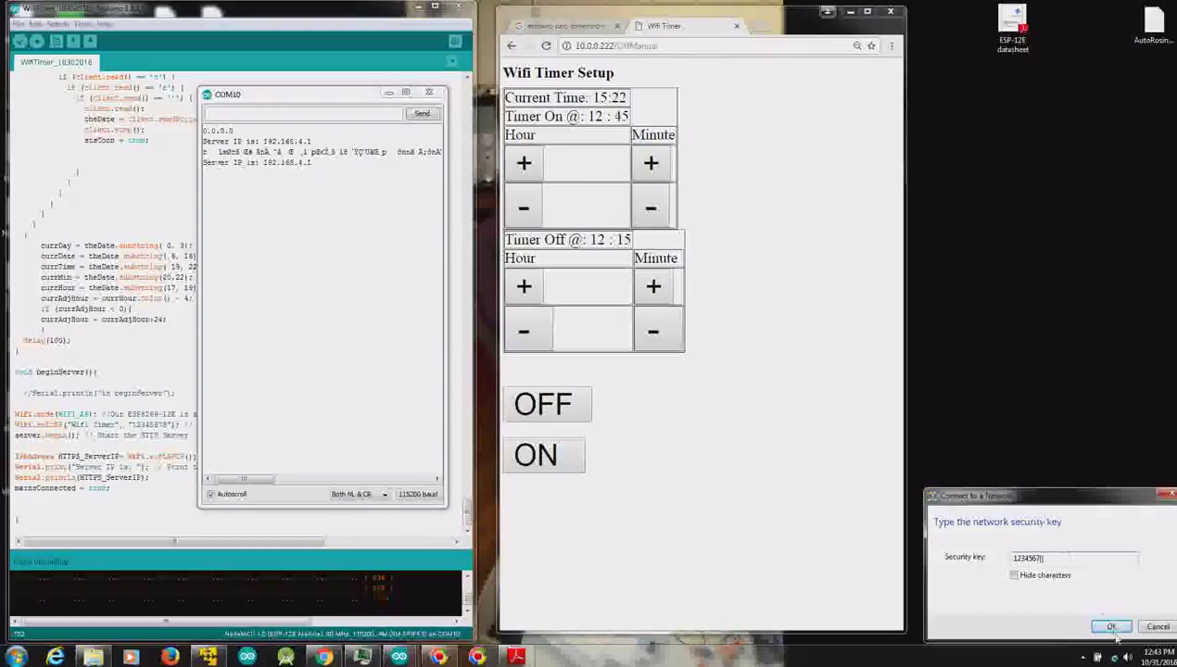
{"action": "left_click", "coordinate": [1111, 626]}
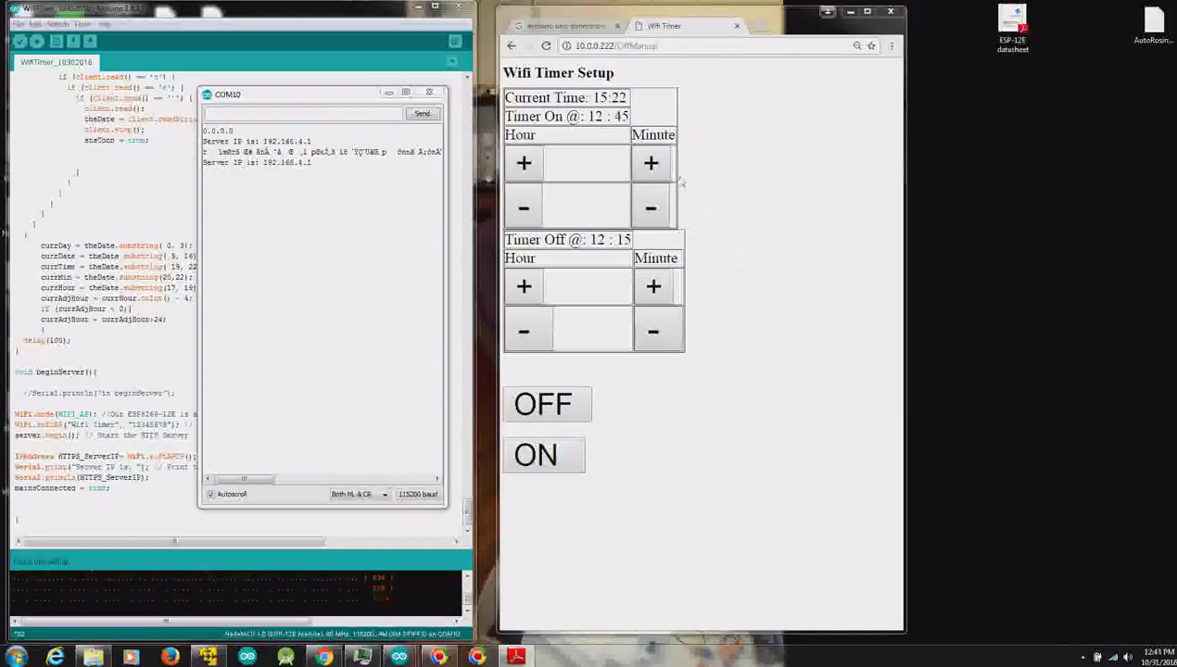
Load 192.168.4.1 in Chrome to reach the Wifi Timer Setup page
{"action": "key", "text": "ctrl+l"}
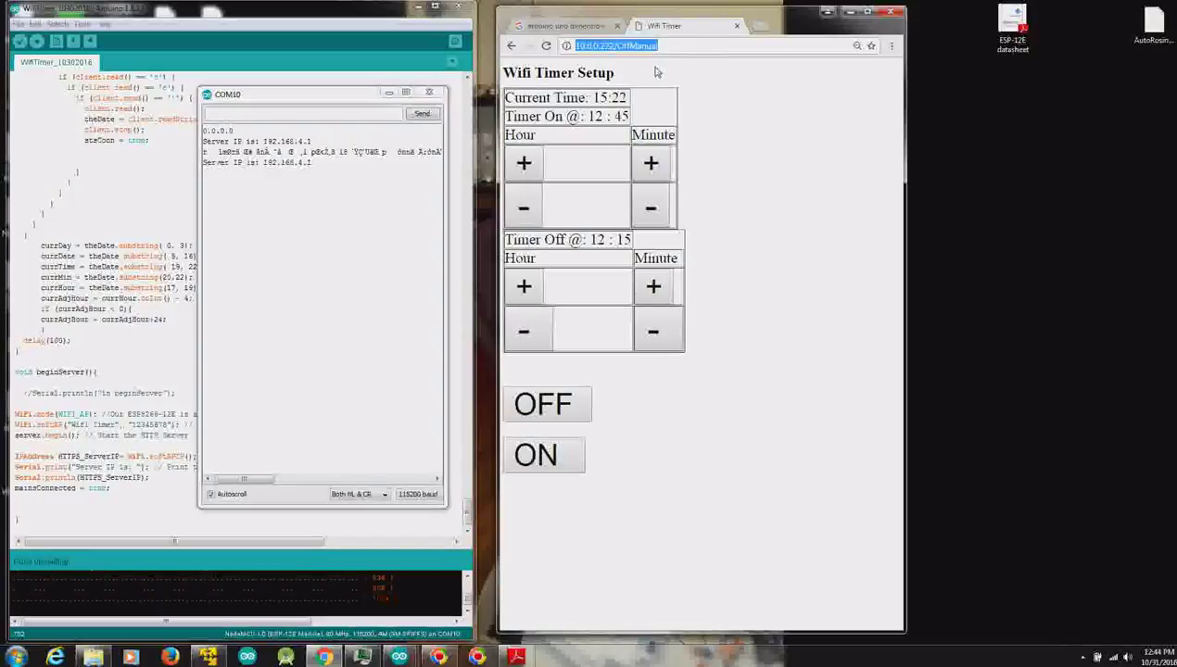
{"action": "type", "text": "192.168.4.1"}
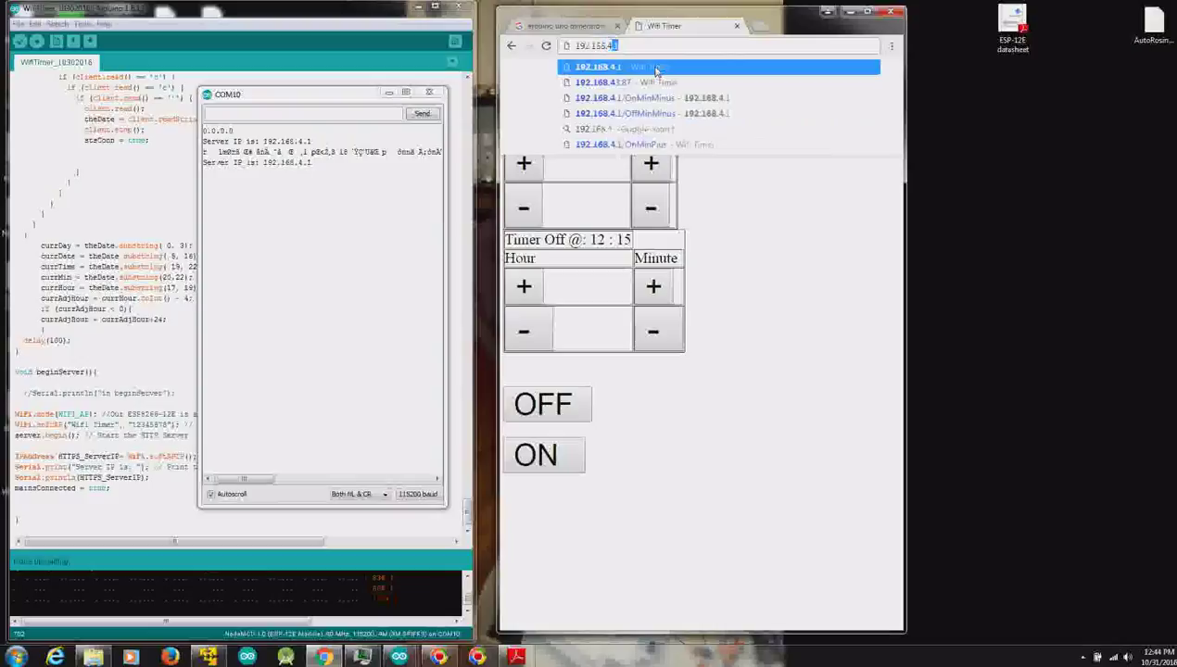
{"action": "left_click", "coordinate": [656, 70]}
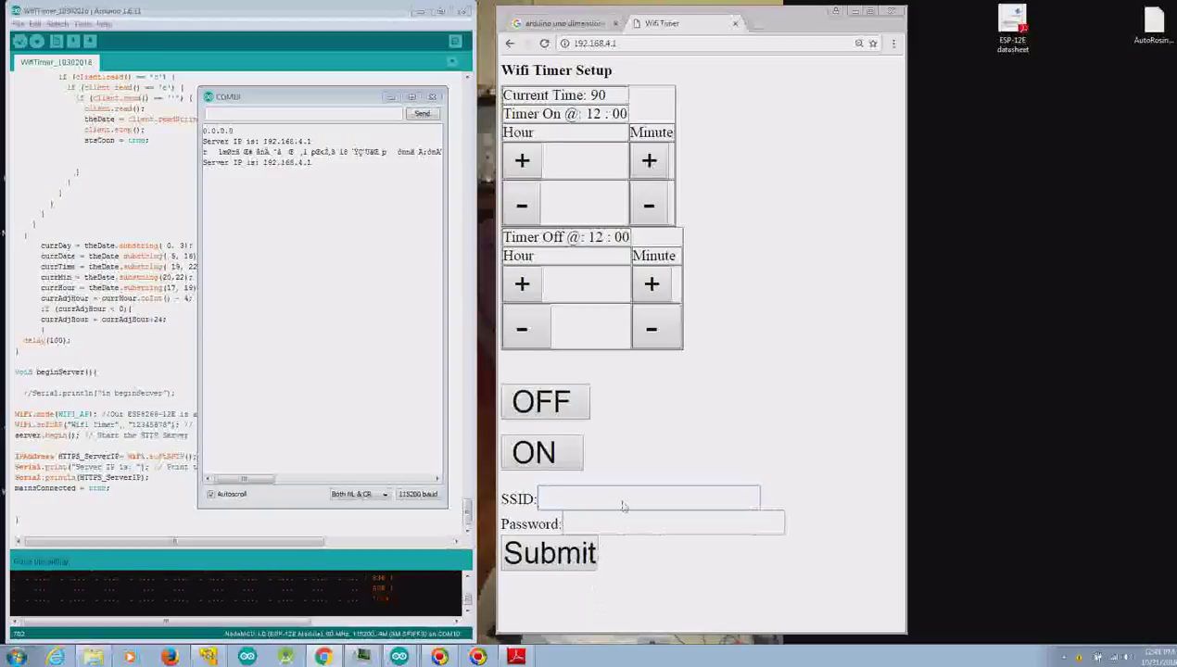
Submit SSID FBI_MBL1 and its saved password from autofill, then close the extra tab
{"action": "left_click", "coordinate": [607, 510]}
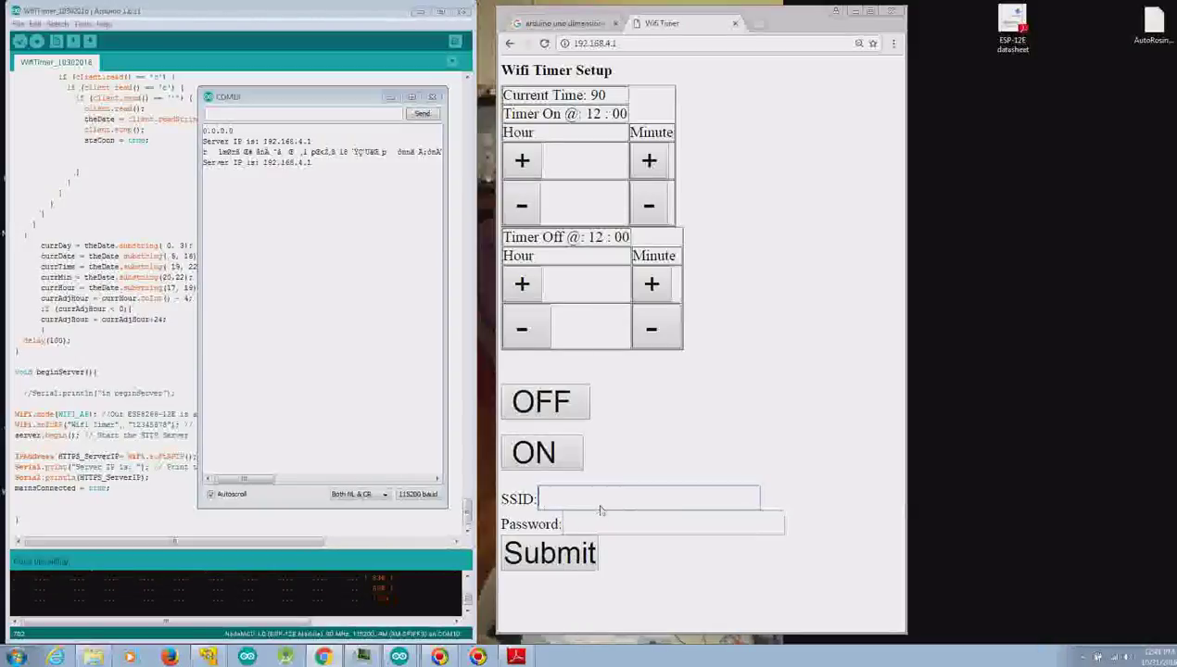
{"action": "type", "text": "F"}
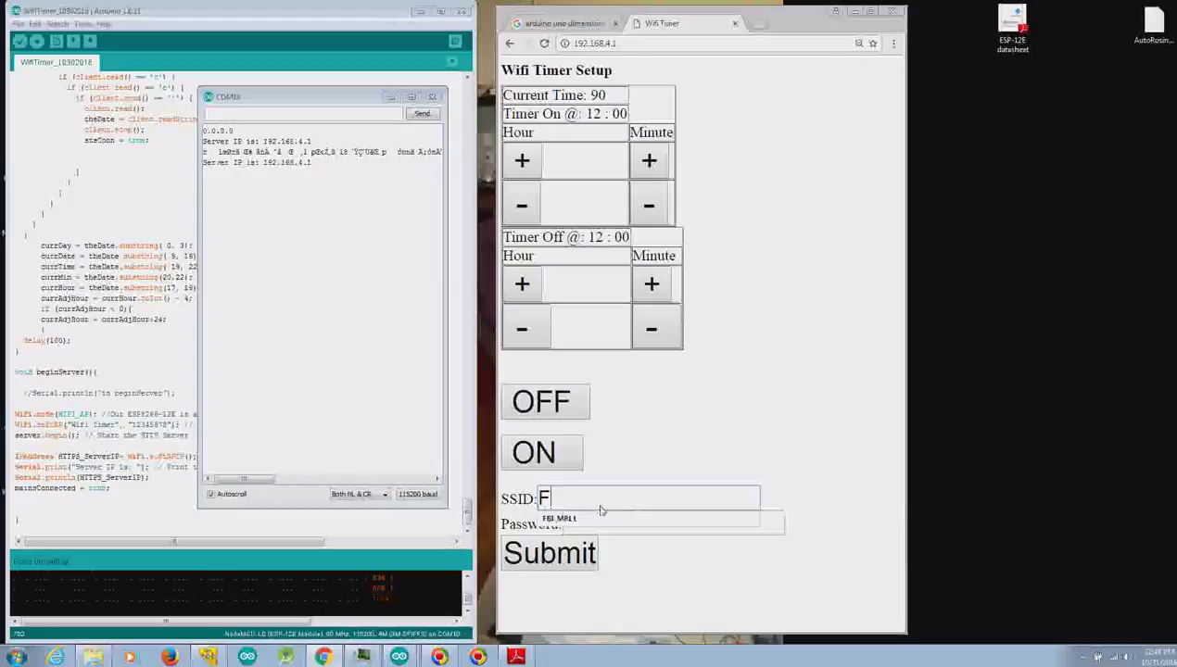
{"action": "left_click", "coordinate": [594, 518]}
{"action": "left_click", "coordinate": [585, 524]}
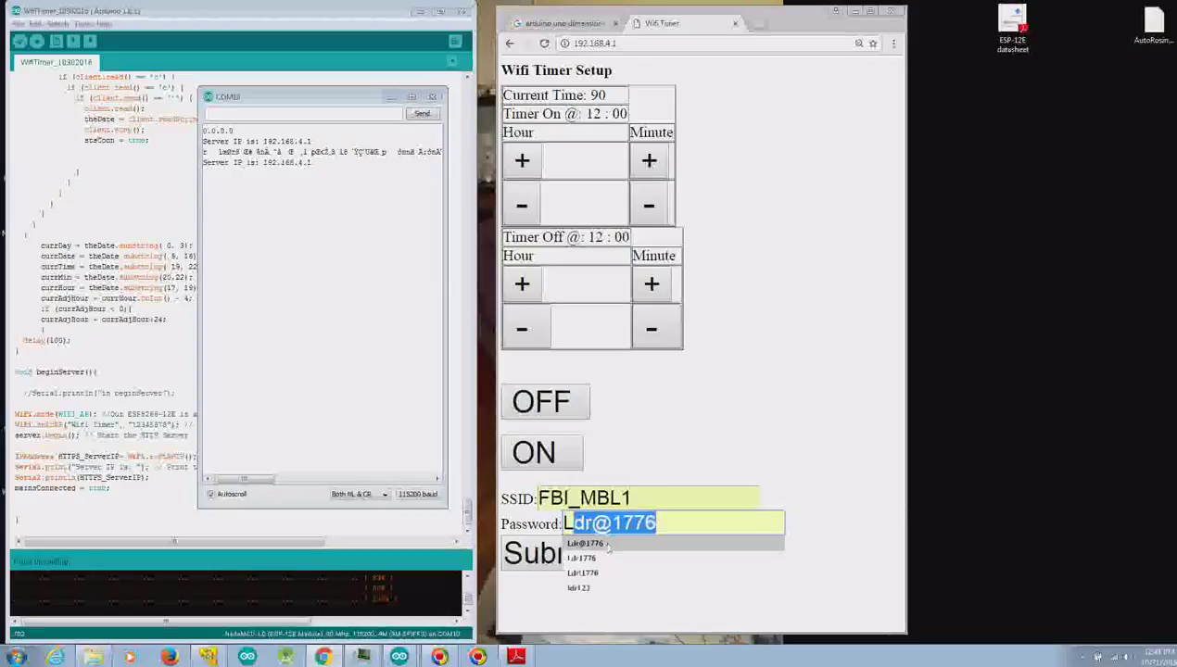
{"action": "left_click", "coordinate": [600, 544]}
{"action": "left_click", "coordinate": [579, 556]}
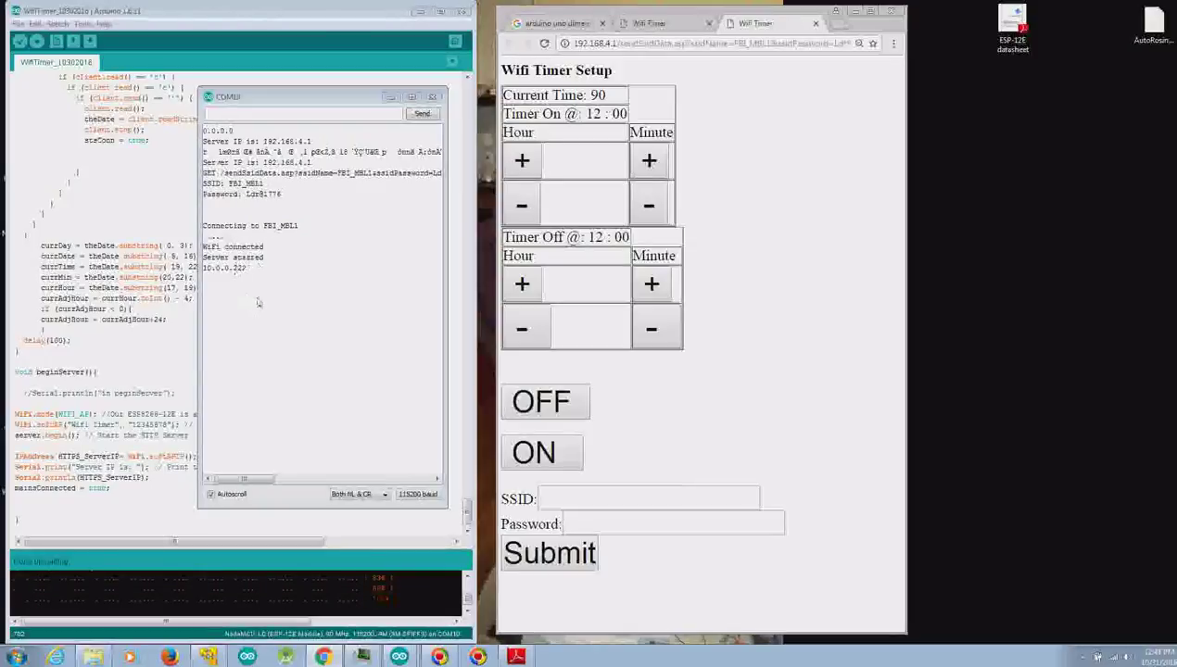
{"action": "left_click", "coordinate": [815, 23]}
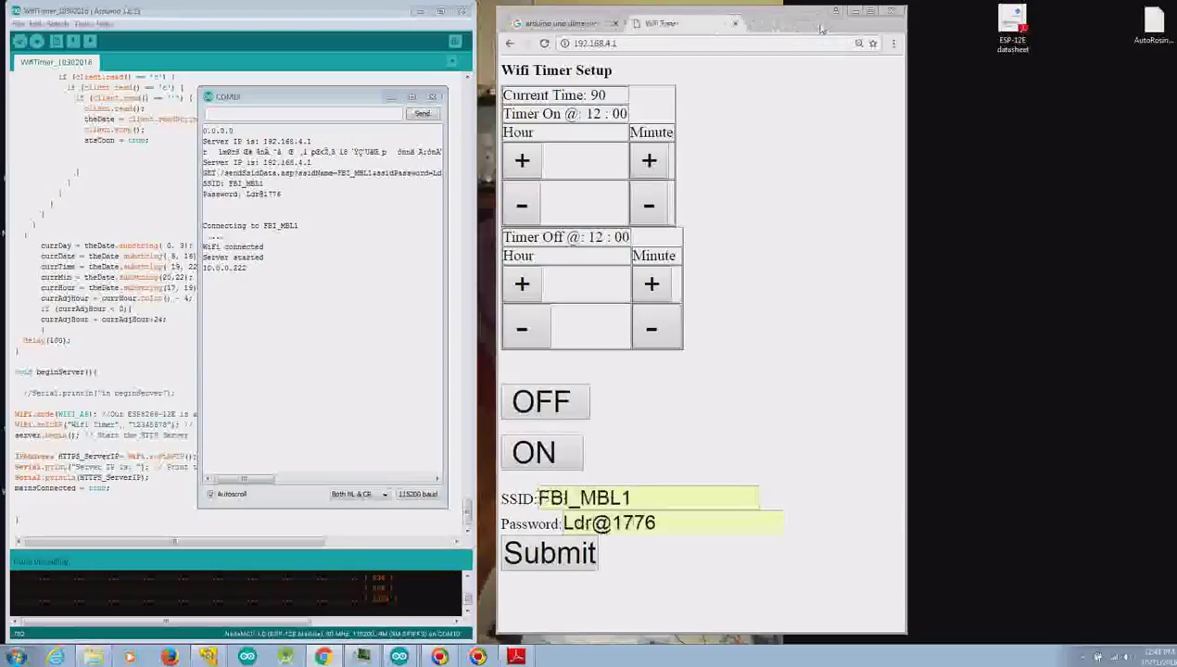
{"action": "left_click", "coordinate": [794, 47]}
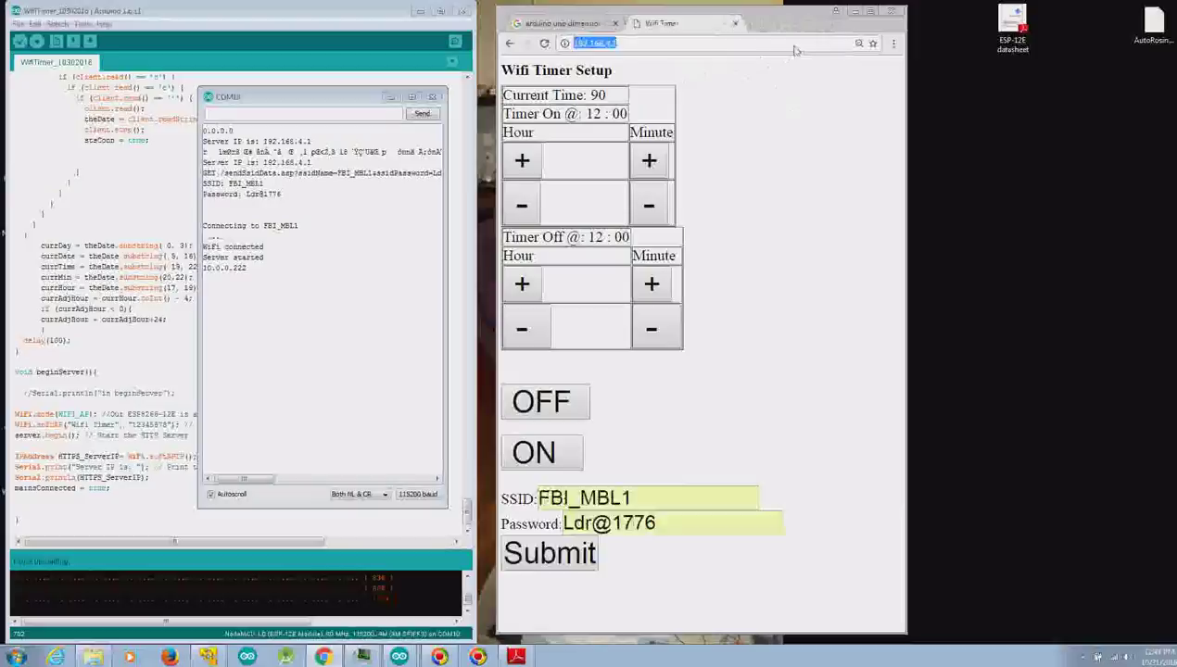
Reload the page to show live time and raise Timer On to 12:10
{"action": "key", "text": "Return"}
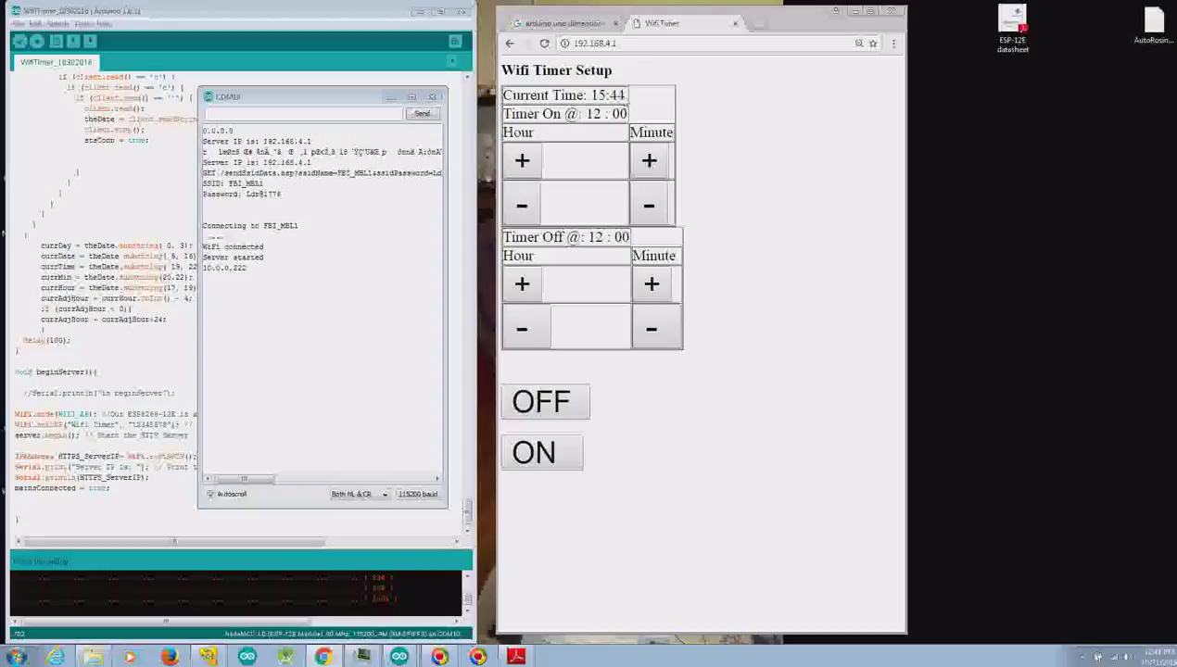
{"action": "left_click_drag", "start_coordinate": [627, 95], "coordinate": [600, 97]}
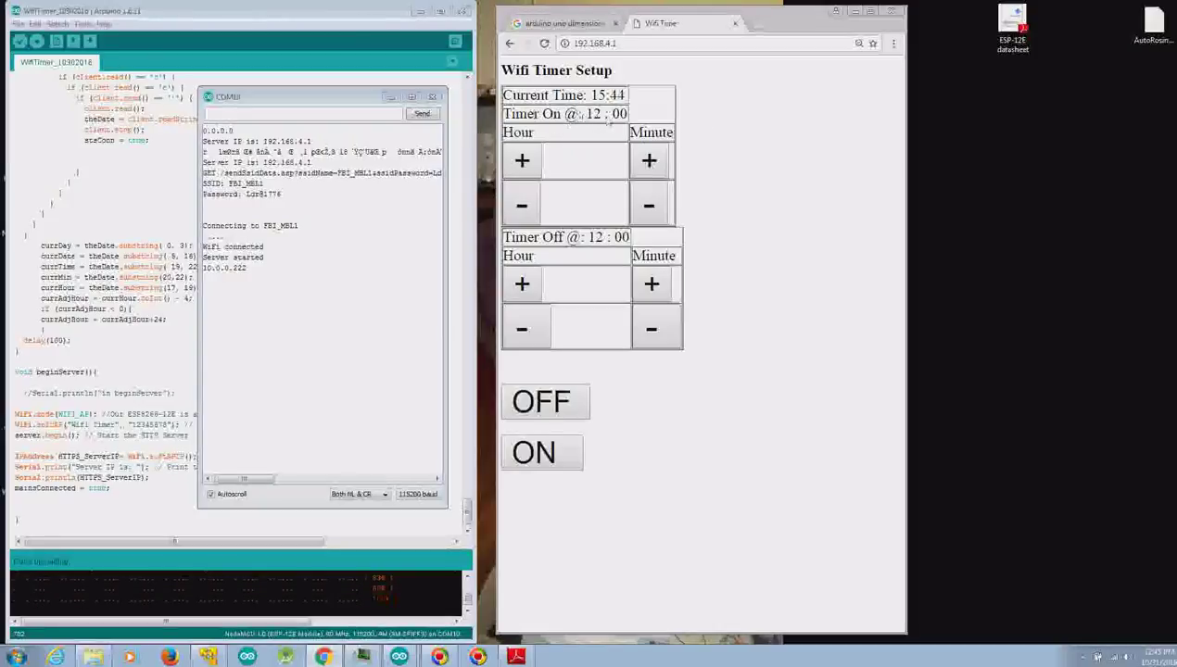
{"action": "left_click", "coordinate": [650, 162]}
{"action": "left_click", "coordinate": [652, 164]}
{"action": "left_click", "coordinate": [652, 163]}
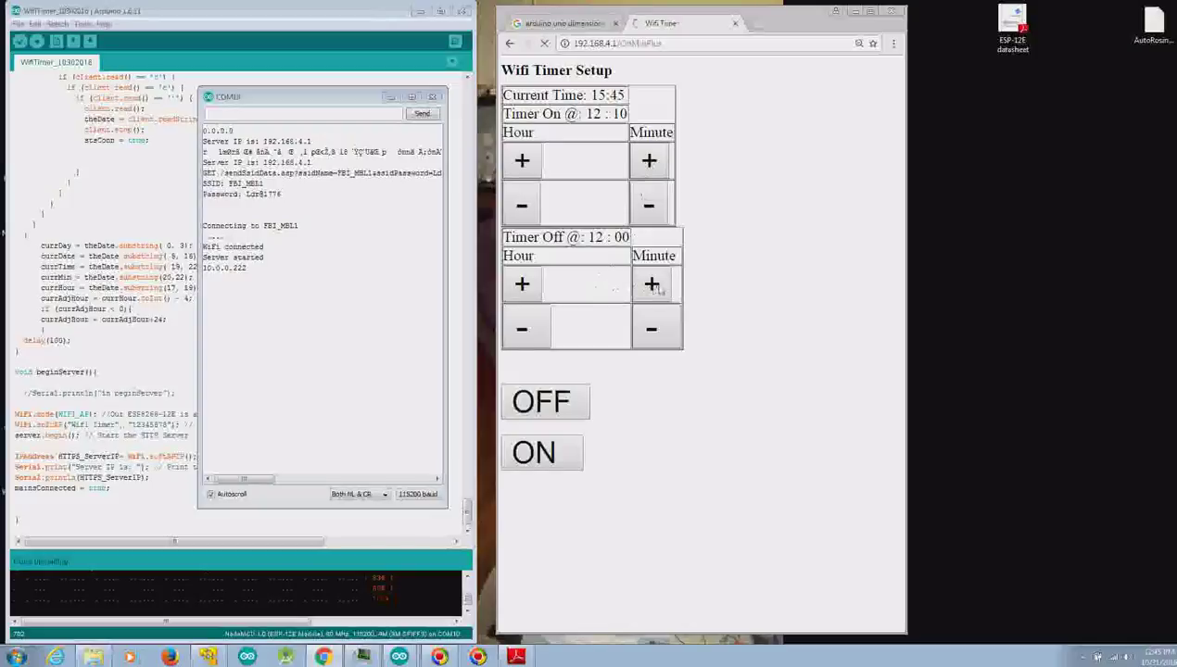
Set Timer Off to 12:15, then switch the output ON and back OFF
{"action": "left_click", "coordinate": [654, 286]}
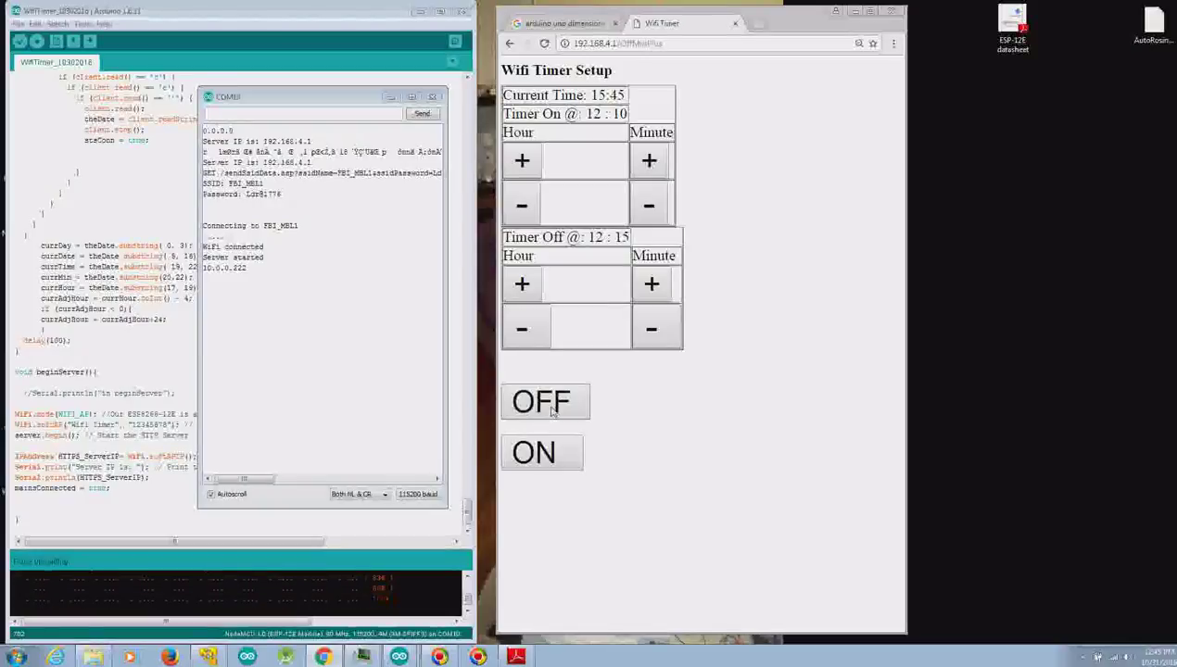
{"action": "left_click", "coordinate": [547, 452]}
{"action": "left_click", "coordinate": [561, 401]}
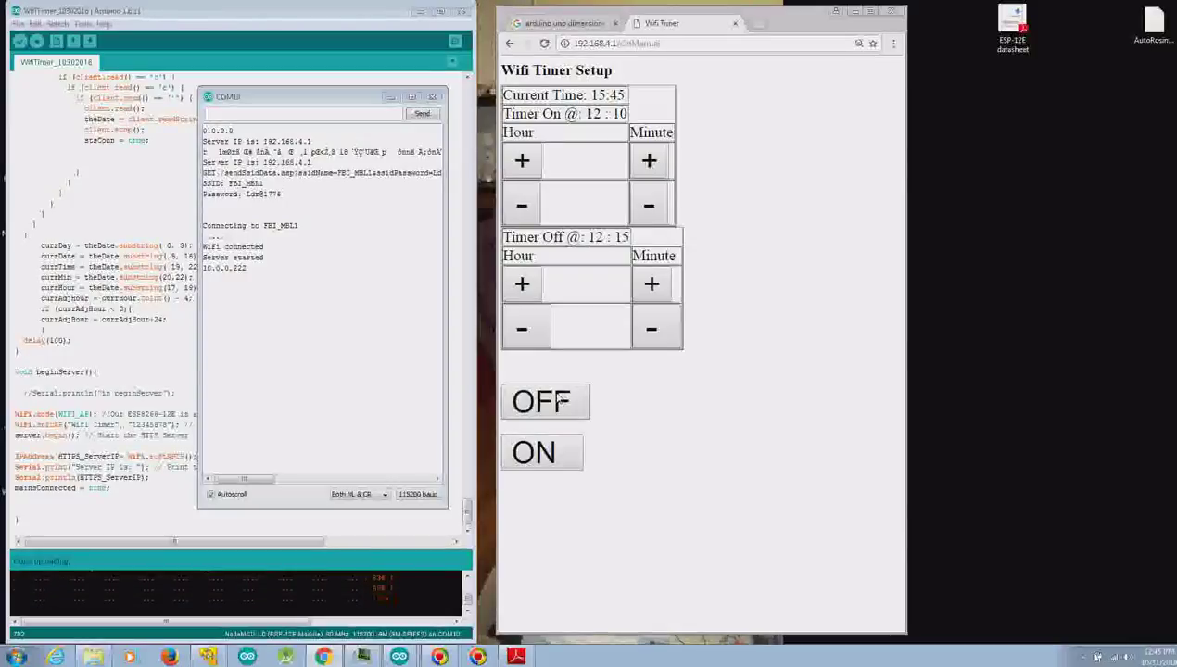